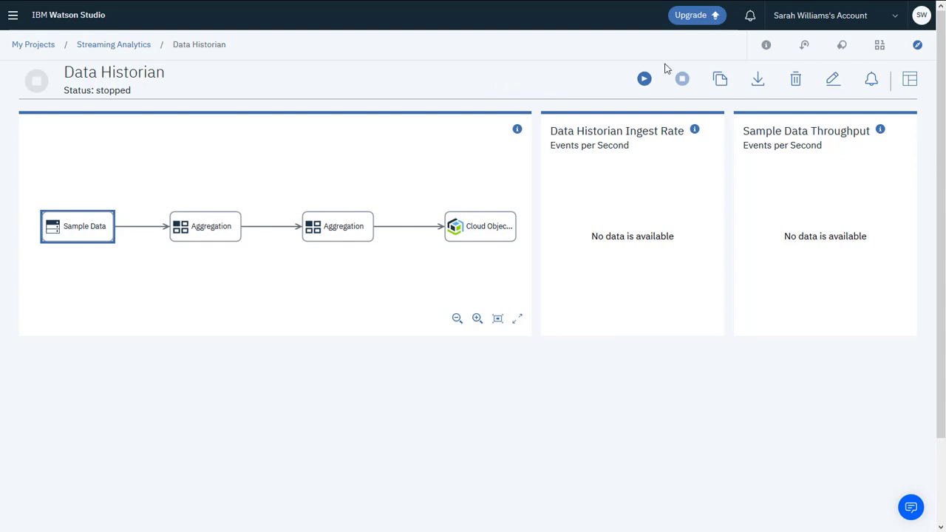
# Open the Data Historian flow for editing, check the Cloud Object Storage node's file path, and return to the flow's metrics view.
pyautogui.click(832, 81)
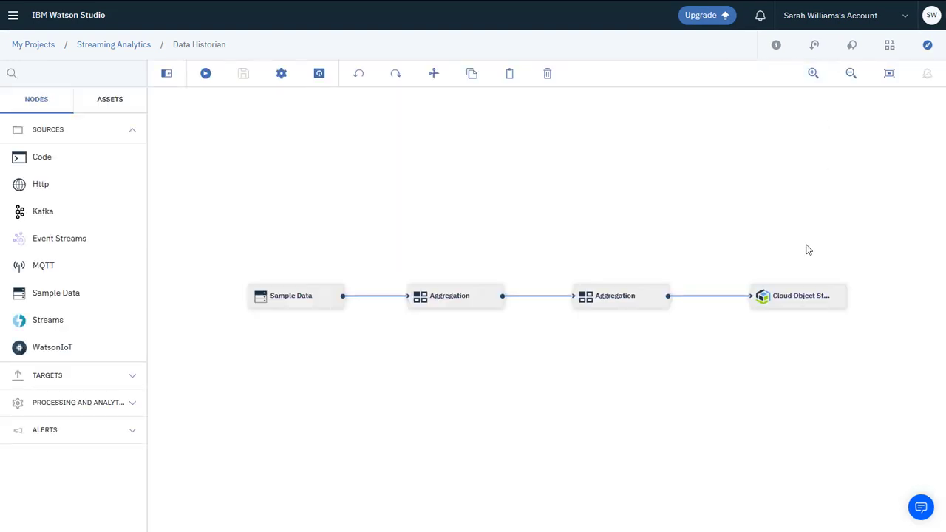
pyautogui.doubleClick(798, 297)
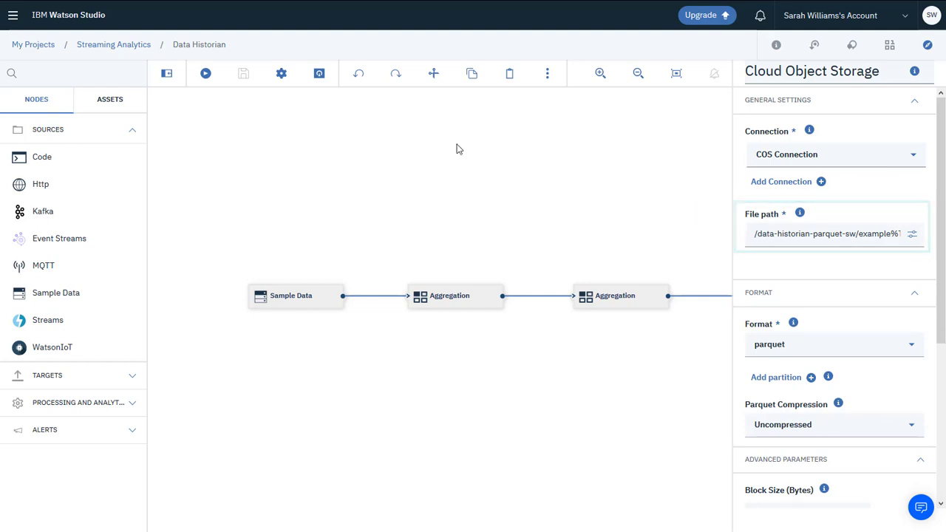
pyautogui.click(318, 76)
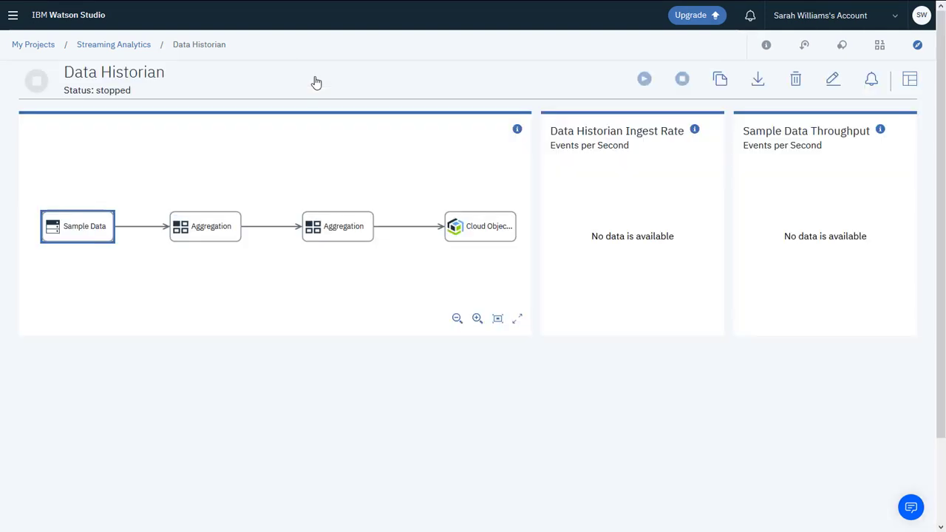
# Start the Data Historian streams flow and open the data-historian-parquet-sw bucket in IBM Cloud Object Storage.
pyautogui.click(643, 79)
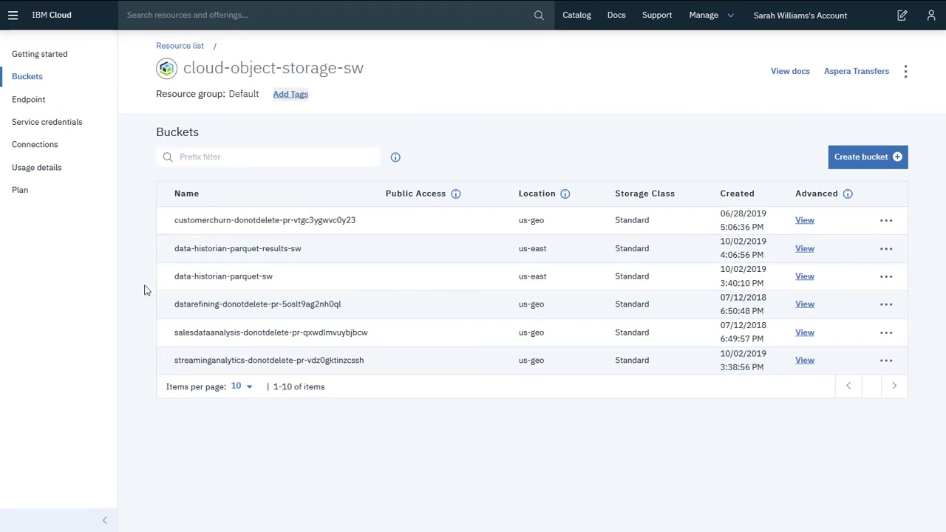
pyautogui.click(190, 287)
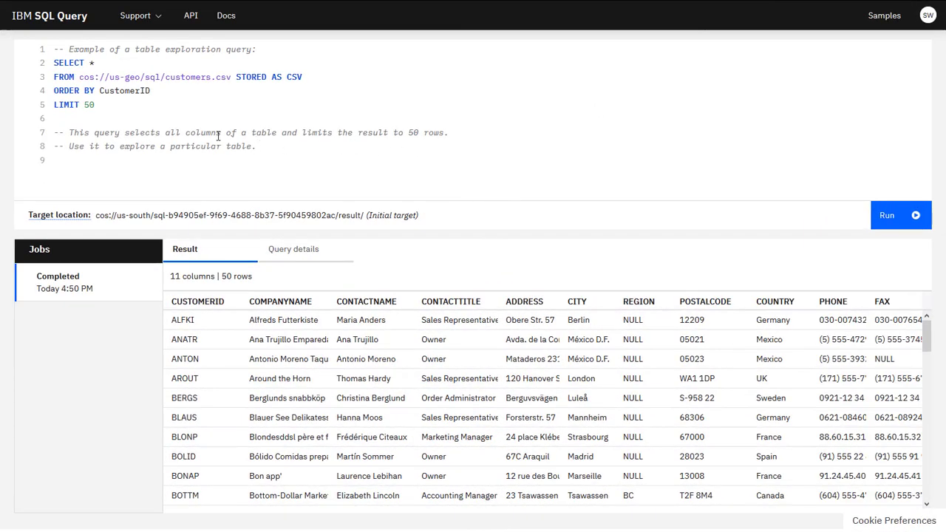
# In IBM SQL Query, write SELECT * FROM cos://us-east/data-historian-parquet-sw/example* STORED AS PARQUET LIMIT 10, and look up that bucket's SQL URL in Cloud Object Storage.
pyautogui.moveTo(258, 146); pyautogui.dragTo(42, 49)
pyautogui.write('SELECT * FROM cos://us-east/data-historian-parquet-sw/example* STORED AS PARQUET LIMIT 10')
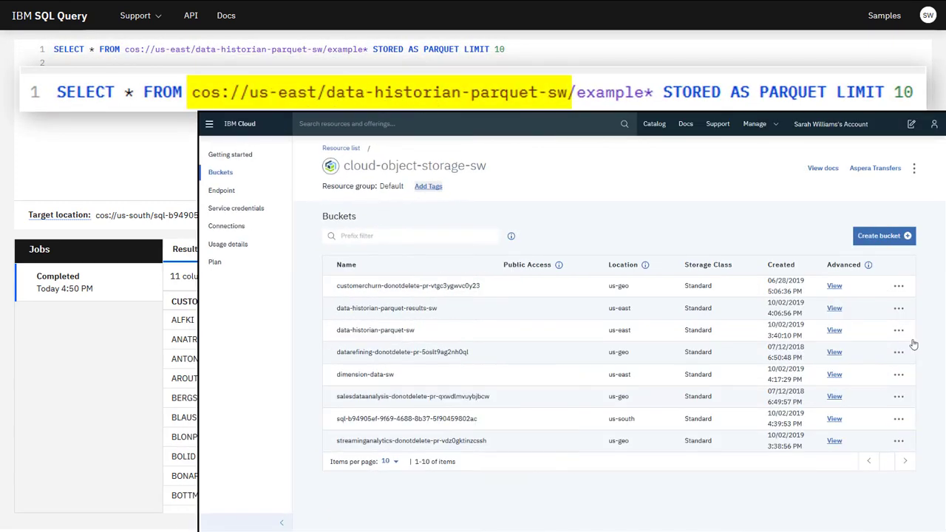
pyautogui.click(898, 330)
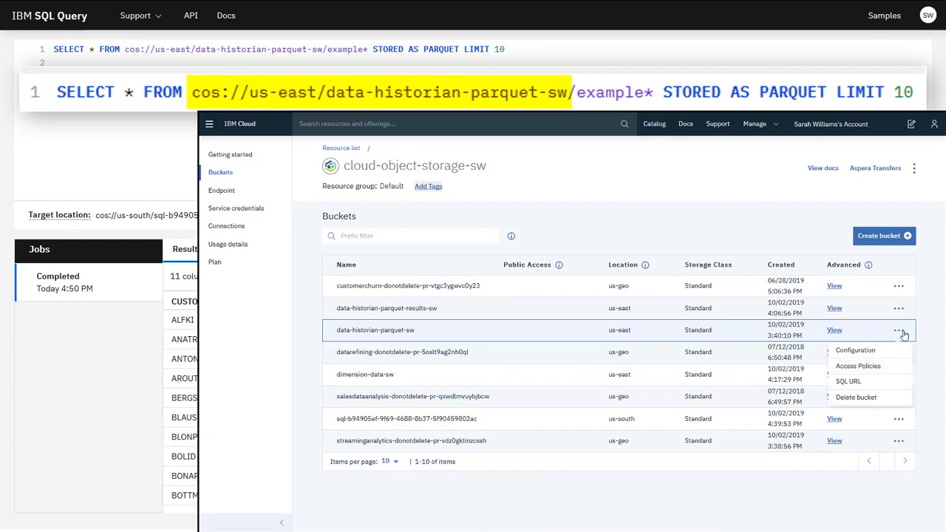
pyautogui.click(887, 381)
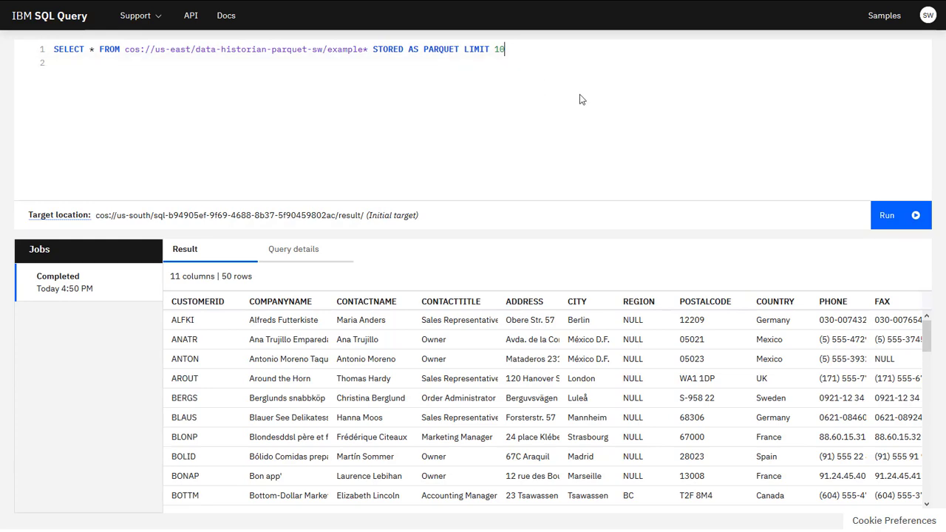
# Run the 10-row Parquet query and view its query details.
pyautogui.click(888, 215)
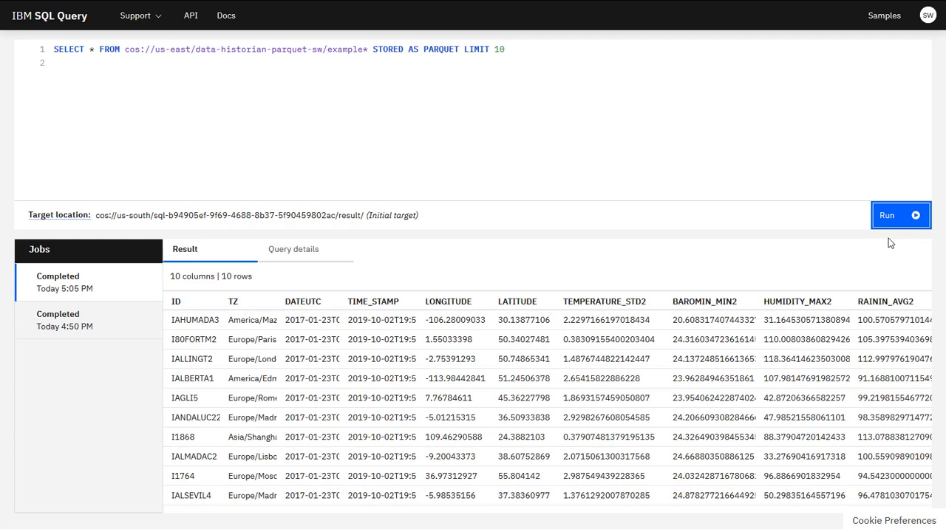
pyautogui.click(302, 254)
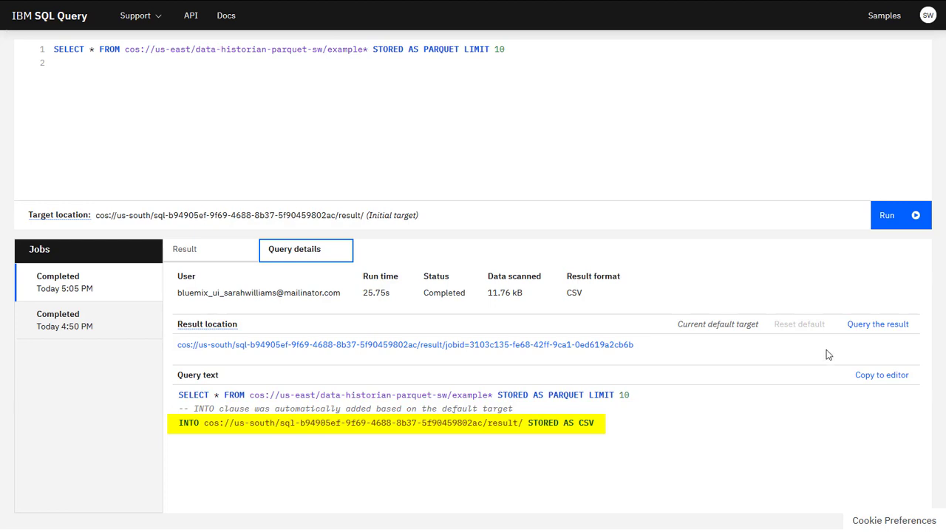
# Query all columns of the Parquet data WHERE LONGITUDE>30 AND LATITUDE>0, without a row limit, and show the result.
pyautogui.click(568, 45)
pyautogui.hotkey('ctrl', 'a')
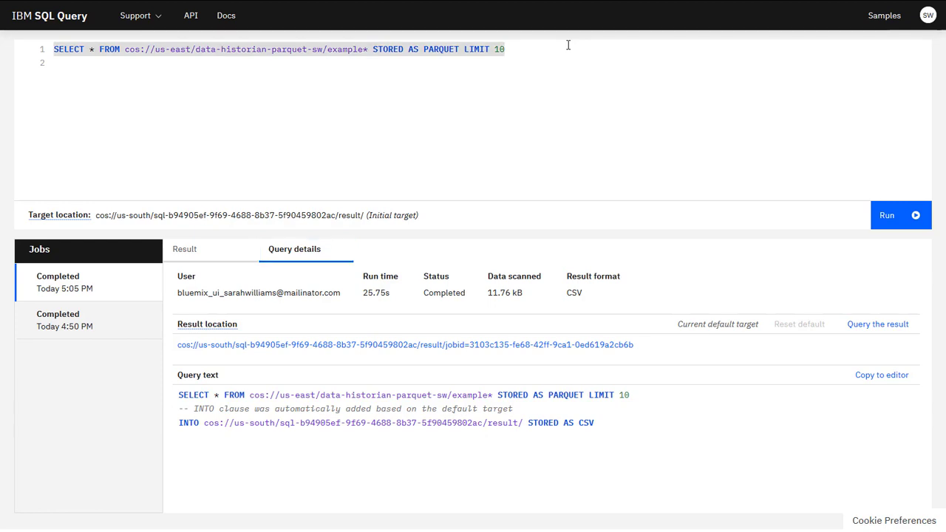
pyautogui.write('SELECT * FROM cos://us-east/data-historian-parquet-sw/example* STORED AS PARQUET     WHERE LONGITUDE>30 AND LATITUDE>0')
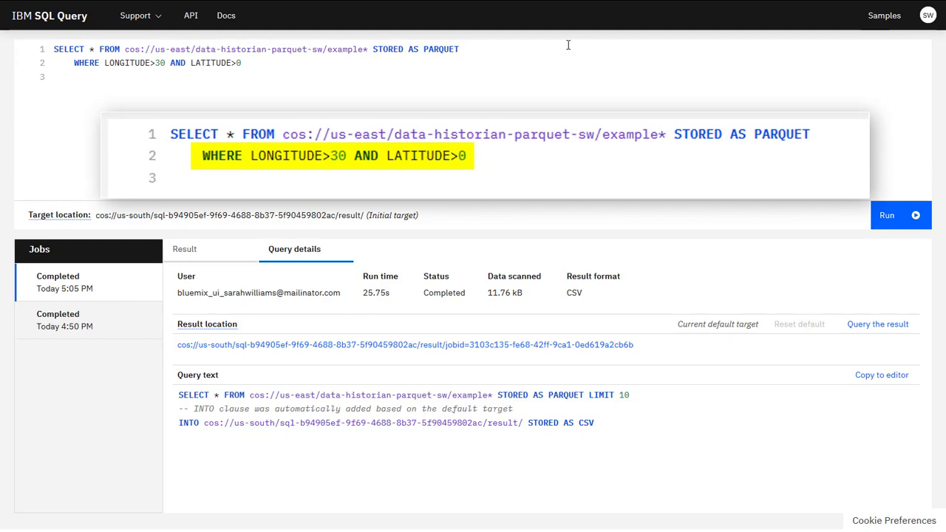
pyautogui.click(889, 214)
pyautogui.click(207, 252)
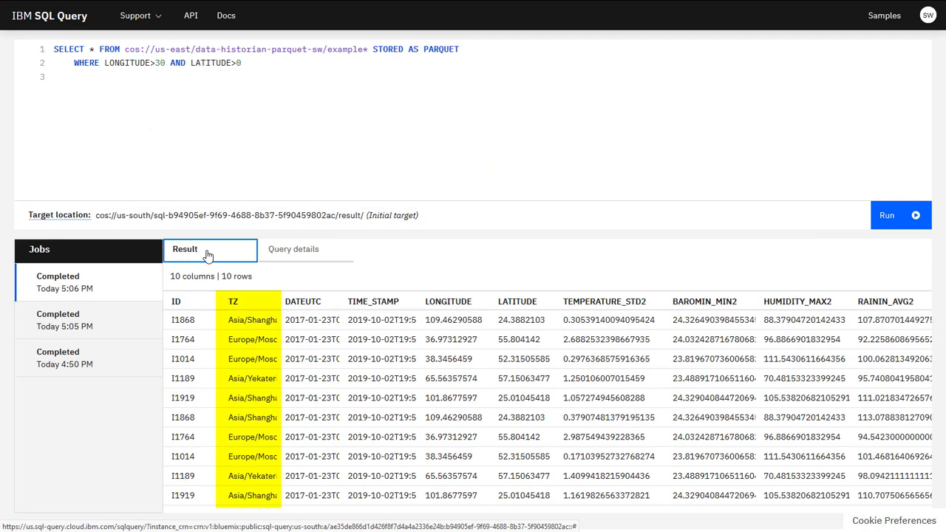
# Replace the coordinate condition with WHERE TZ LIKE "Europe%" and run the query.
pyautogui.click(452, 71)
pyautogui.hotkey('shift', 'Up')
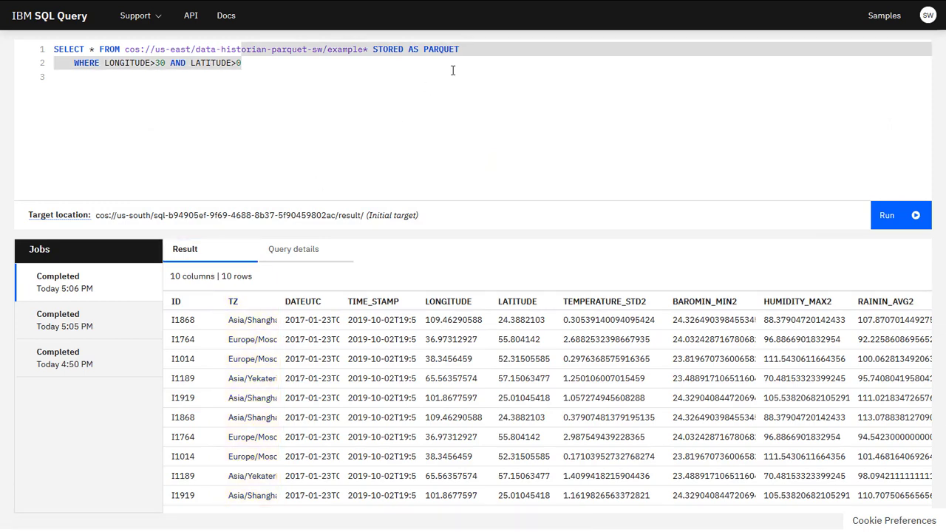
pyautogui.write('WHERE TZ LIKE "Europe%"')
pyautogui.click(889, 215)
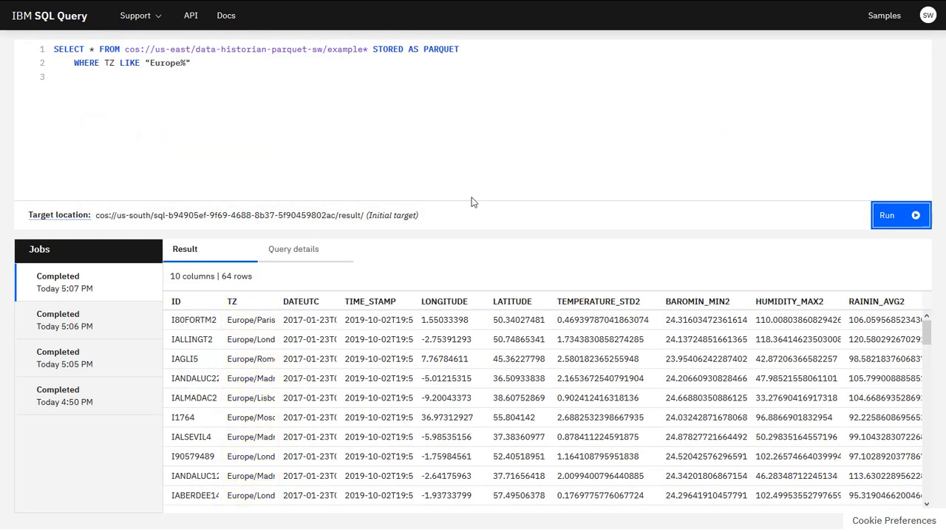
# Select COUNT(TZ) instead of all columns for the Europe time zones and run the query.
pyautogui.click(96, 49)
pyautogui.press('BackSpace')
pyautogui.write('COUNT(TZ')
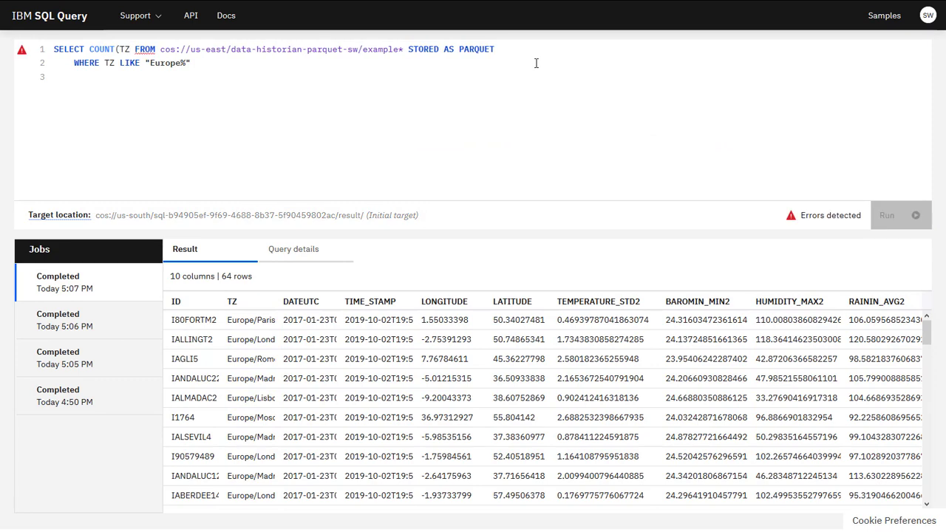
pyautogui.write(')')
pyautogui.click(890, 215)
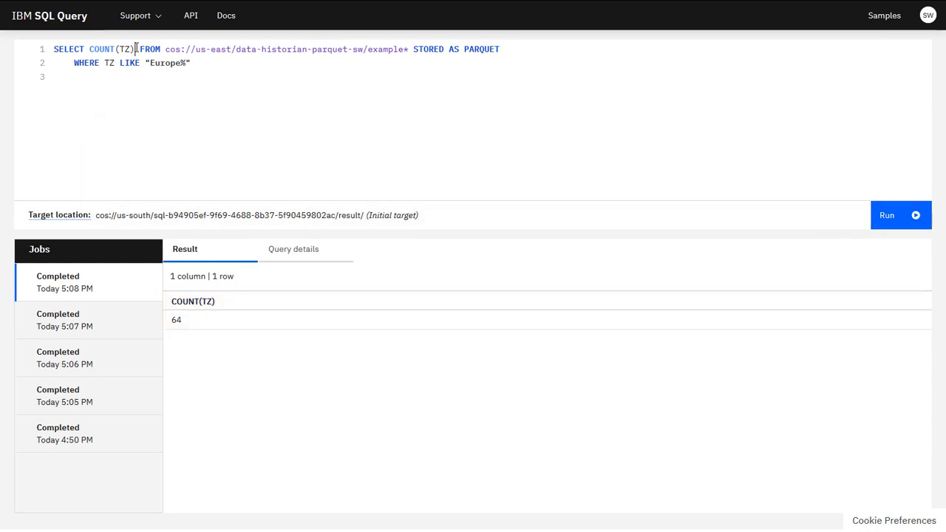
# Run a query for AVG(HUMIDITY_MAX2) over the Europe time zones, and one for SUM(RAININ_AVG2) WHERE TZ LIKE "Europe/London".
pyautogui.moveTo(136, 49); pyautogui.dragTo(89, 49)
pyautogui.write('AVG(HUMIDITY_MAX2)')
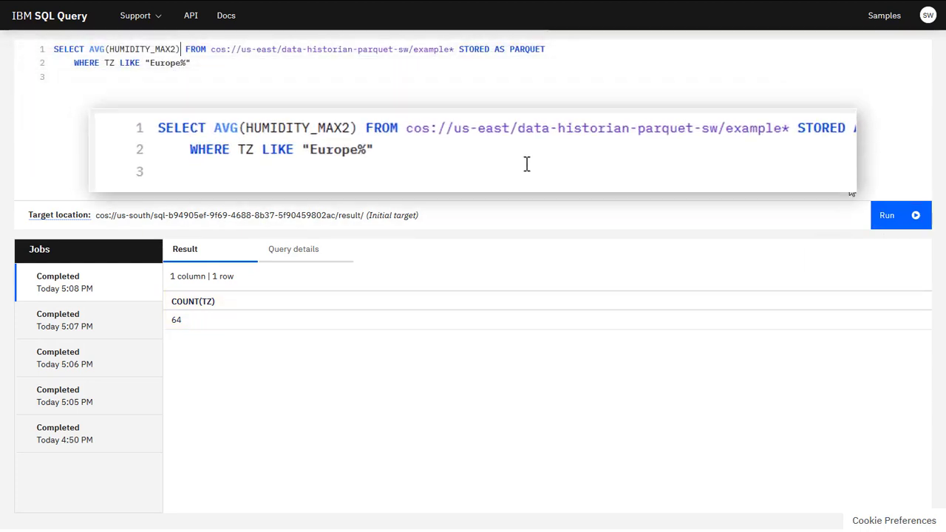
pyautogui.click(896, 215)
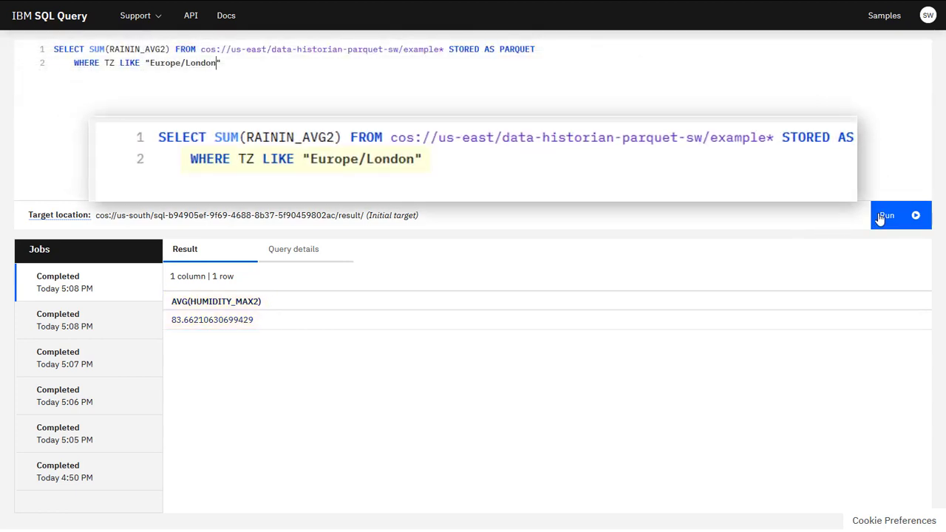
pyautogui.click(882, 217)
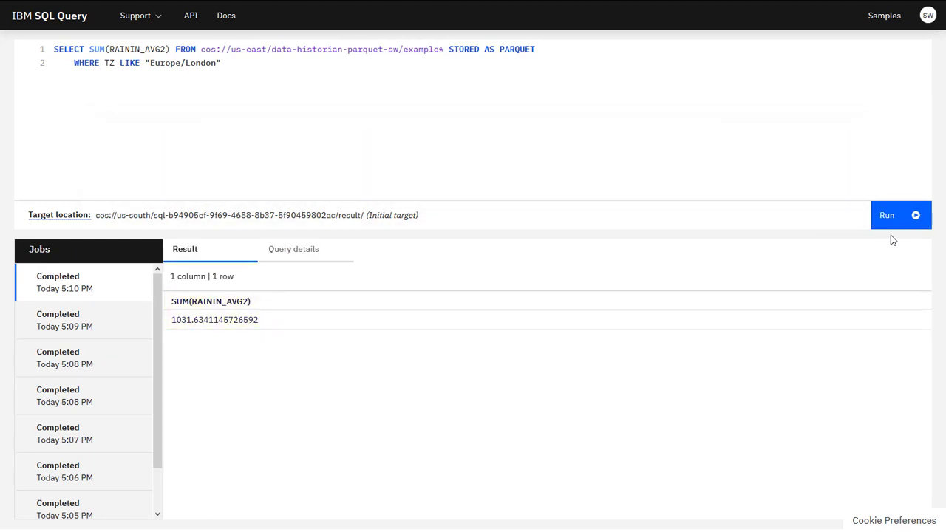
# Query TZ and HUMIDITY_MAX2 from the Parquet data WHERE HUMIDITY_MAX2>80, grouped by TZ, HUMIDITY_MAX2.
pyautogui.hotkey('ctrl', 'a')
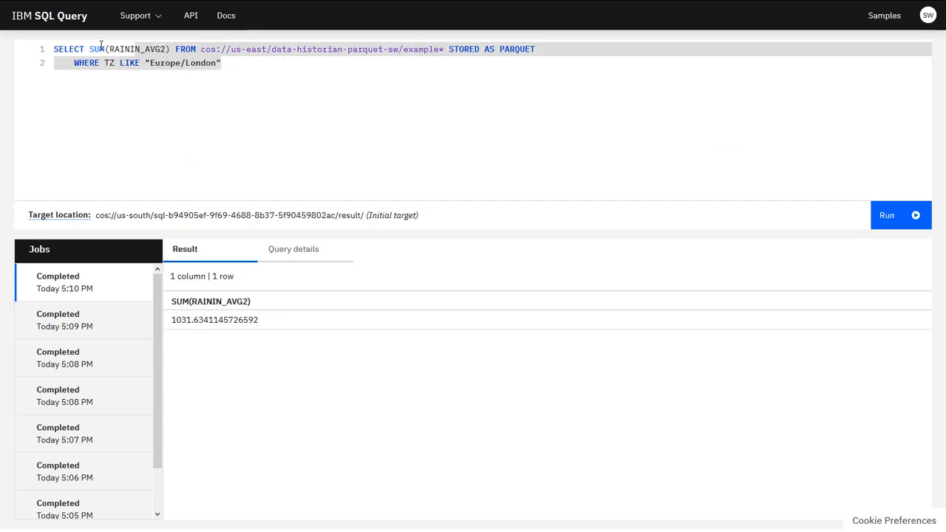
pyautogui.write('SELECT TZ, HUMIDITY_MAX2 FROM cos://us-east/data-historian-parquet-sw/example* STORED AS PARQUET     WHERE HUMIDITY_MAX2>80     GROUP BY TZ, HUMIDITY_MAX2')
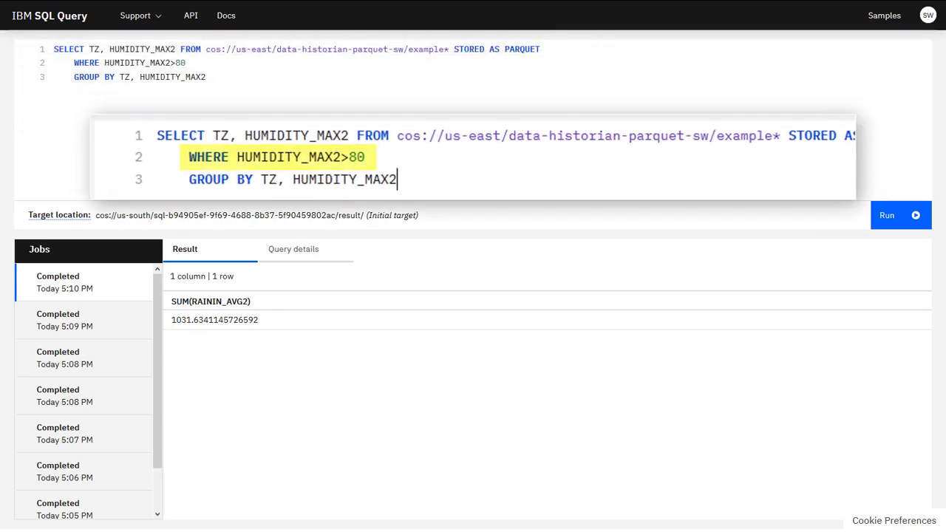
pyautogui.click(892, 220)
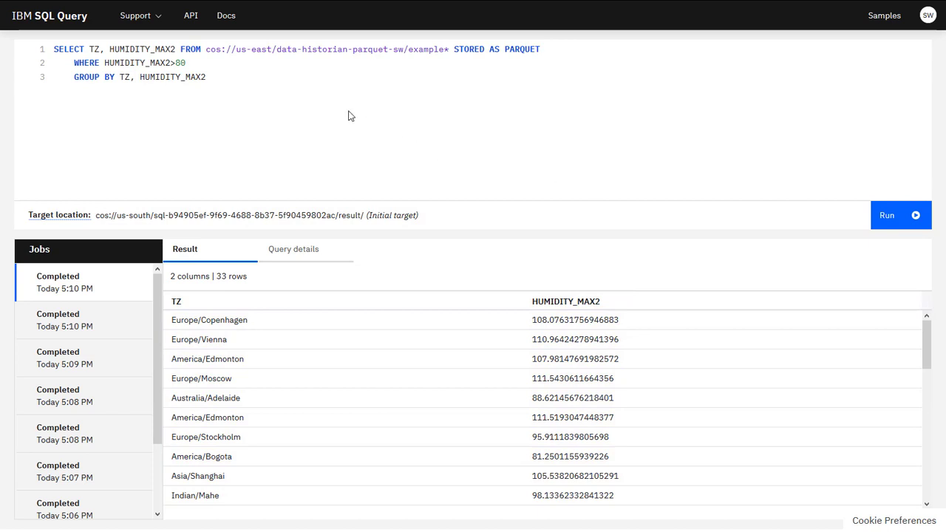
# Run a new query selecting everything from cos://us-east/dimension-data-sw/flagged_regions.csv STORED AS CSV.
pyautogui.moveTo(269, 80); pyautogui.dragTo(56, 47)
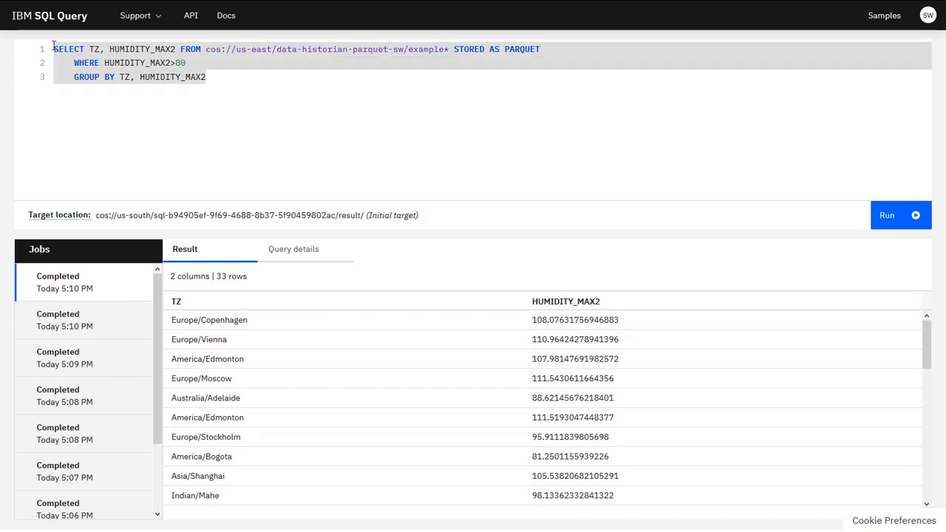
pyautogui.write('SELECT * FROM cos://us-east/dimension-data-sw/flagged_regions.csv STORED AS CSV')
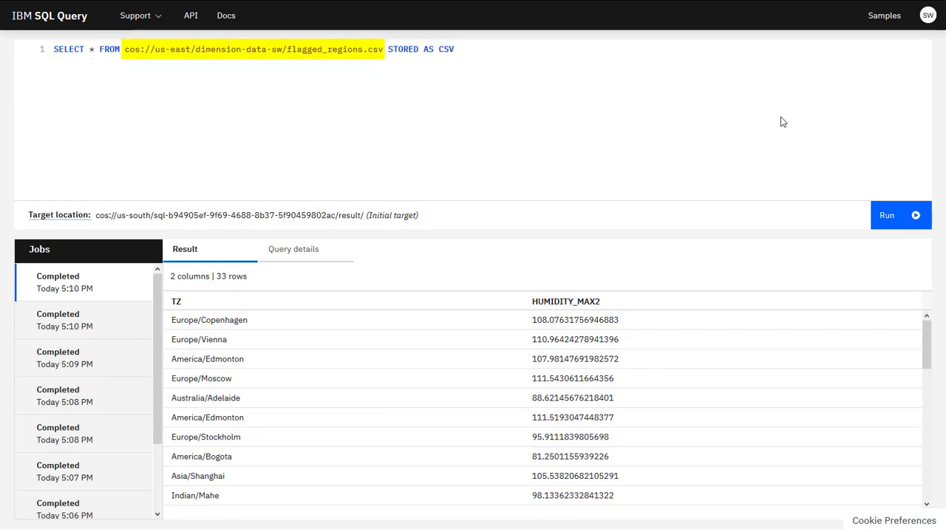
pyautogui.click(886, 215)
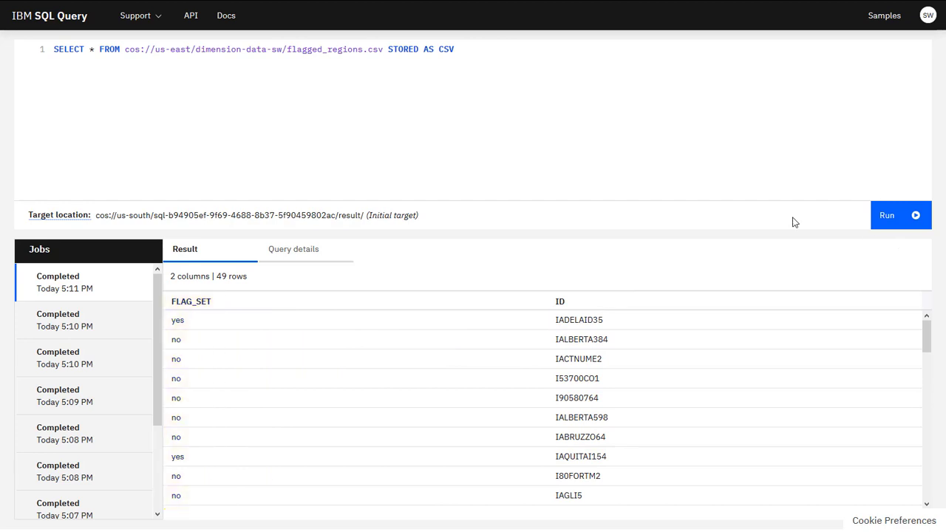
# Query average, minimum and maximum HUMIDITY_MAX2 per TZ, joining the Parquet facts with flagged_regions.csv as flag_dimension on ID where FLAG_SET='yes'.
pyautogui.tripleClick(491, 46)
pyautogui.write("SELECT AVG(HUMIDITY_MAX2), MIN(HUMIDITY_MAX2), MAX(HUMIDITY_MAX2), TZ     FROM cos://us-east/data-historian-parquet-sw/example* STORED AS PARQUET facts,          cos://us-east/dimension-data-sw/flagged_regions.csv flag_dimension     WHERE facts.ID=flag_dimension.ID           AND flag_dimension.FLAG_SET='yes'     GROUP BY TZ")
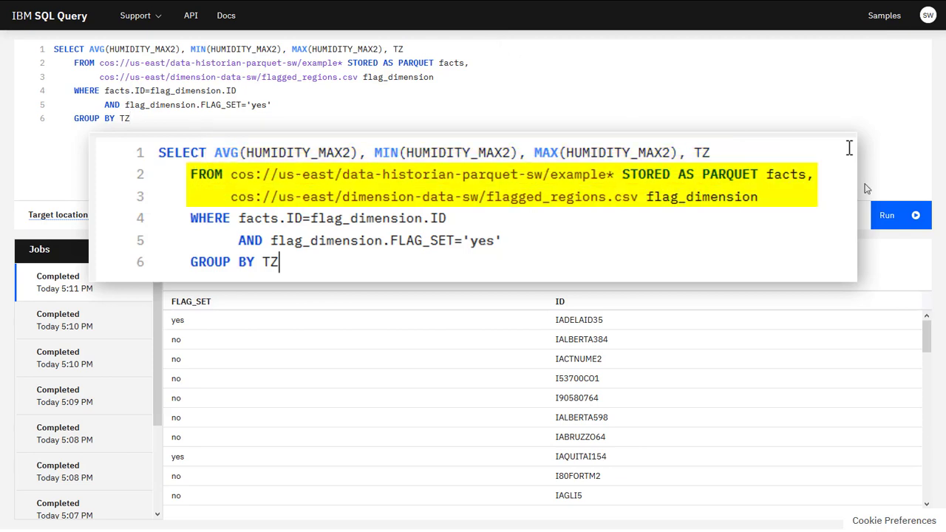
pyautogui.click(891, 215)
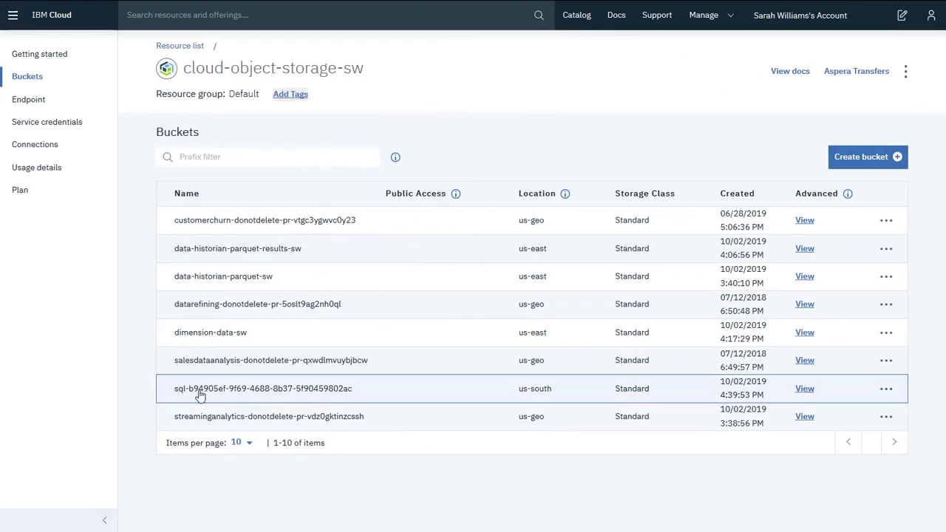
# In Cloud Object Storage, open the sql-b94905ef results bucket, save the part-0000 CSV of job 3103c135 to disk, and view its contents.
pyautogui.click(200, 395)
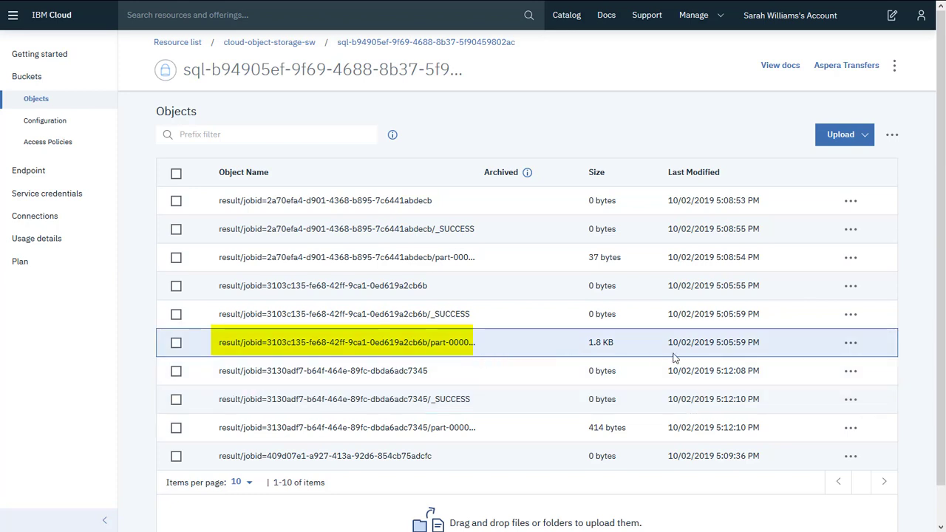
pyautogui.click(851, 342)
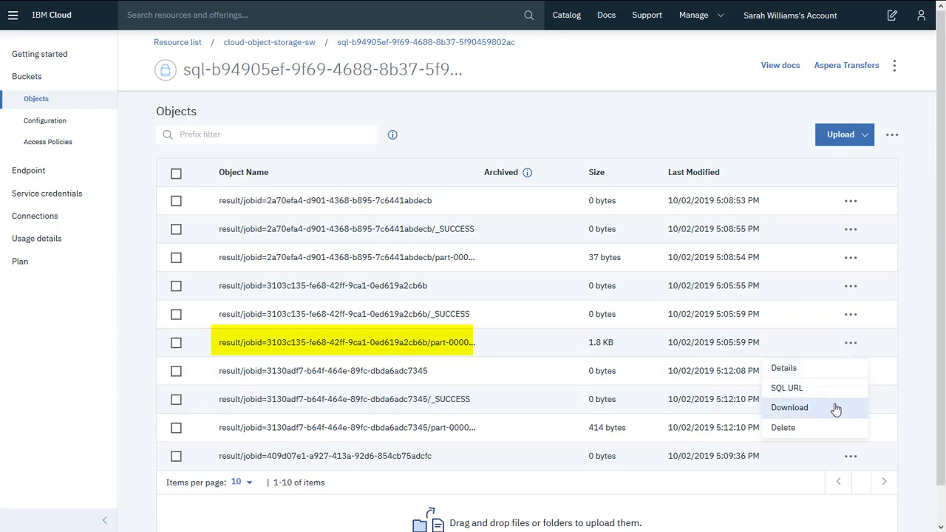
pyautogui.click(789, 408)
pyautogui.click(402, 280)
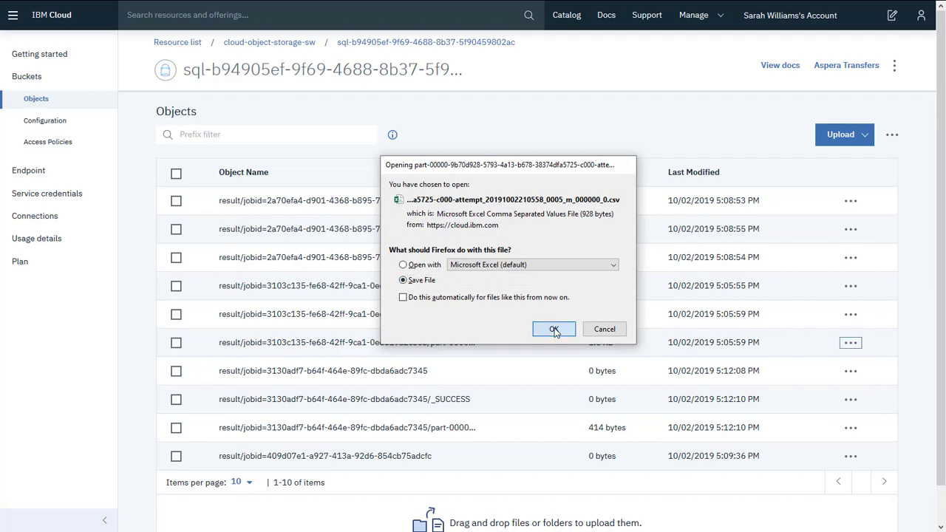
pyautogui.click(554, 330)
pyautogui.click(373, 264)
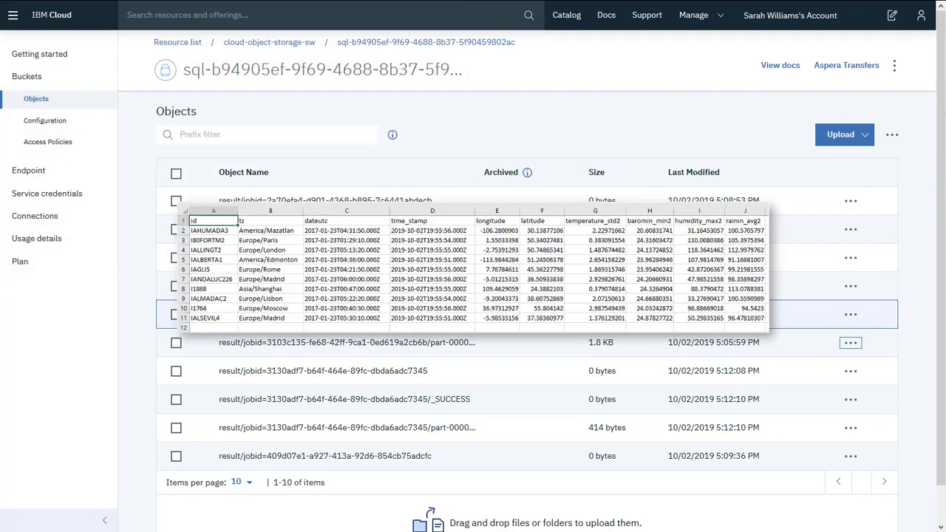